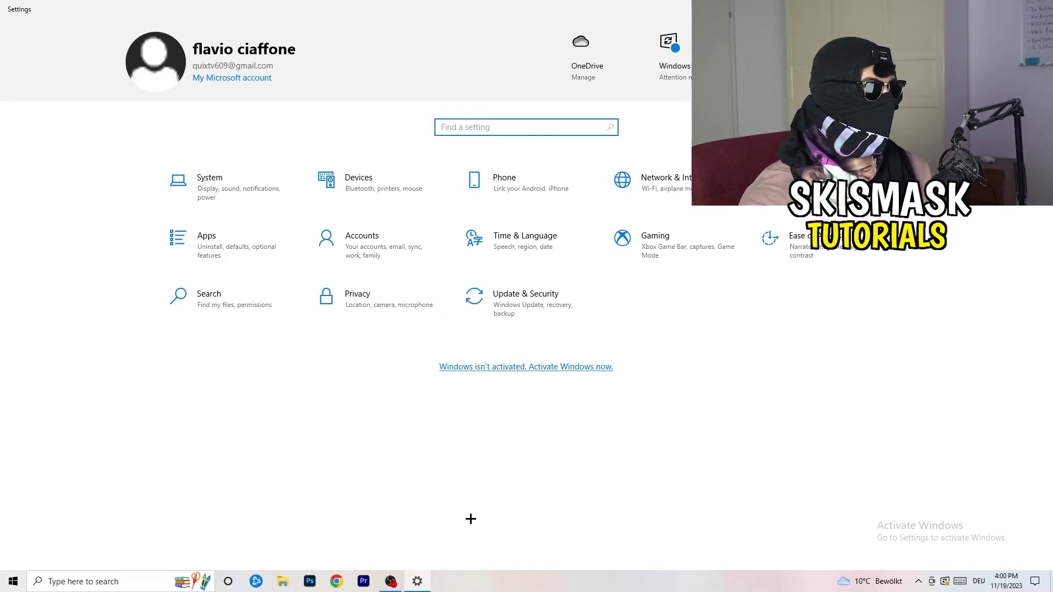
Review the Xbox Game Bar, Captures and Game Mode pages in the gaming settings, including the maximum recording length, and close Settings
{"action": "left_click", "coordinate": [678, 250]}
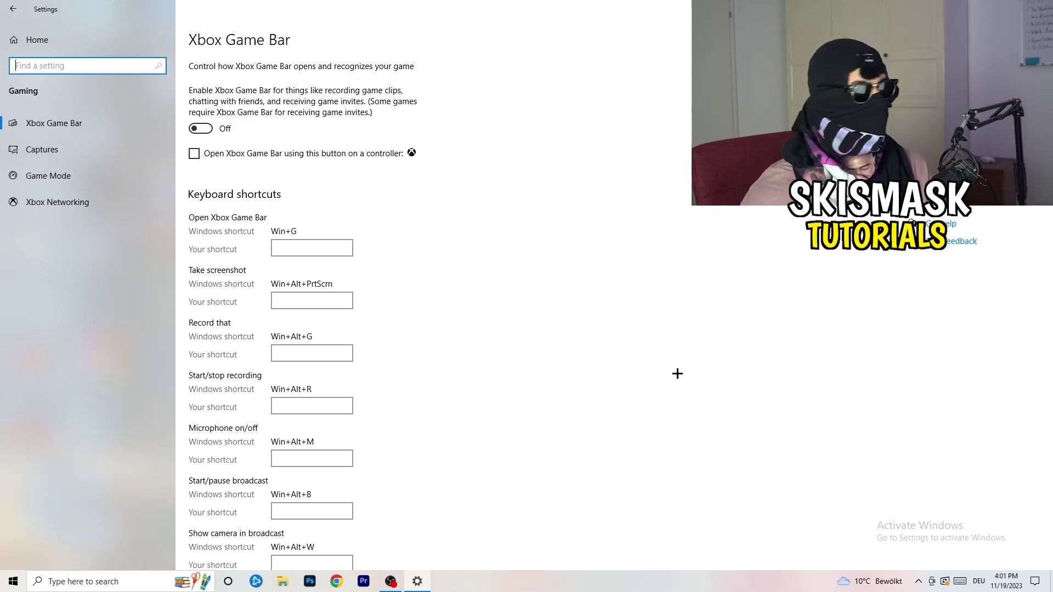
{"action": "left_click", "coordinate": [87, 152]}
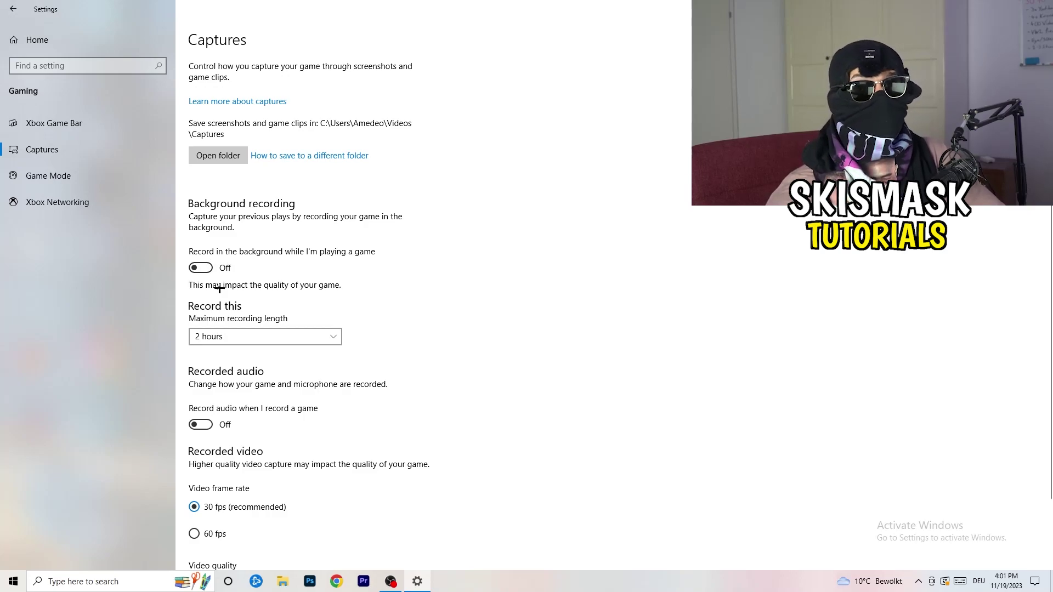
{"action": "left_click", "coordinate": [256, 339]}
{"action": "left_click", "coordinate": [450, 297]}
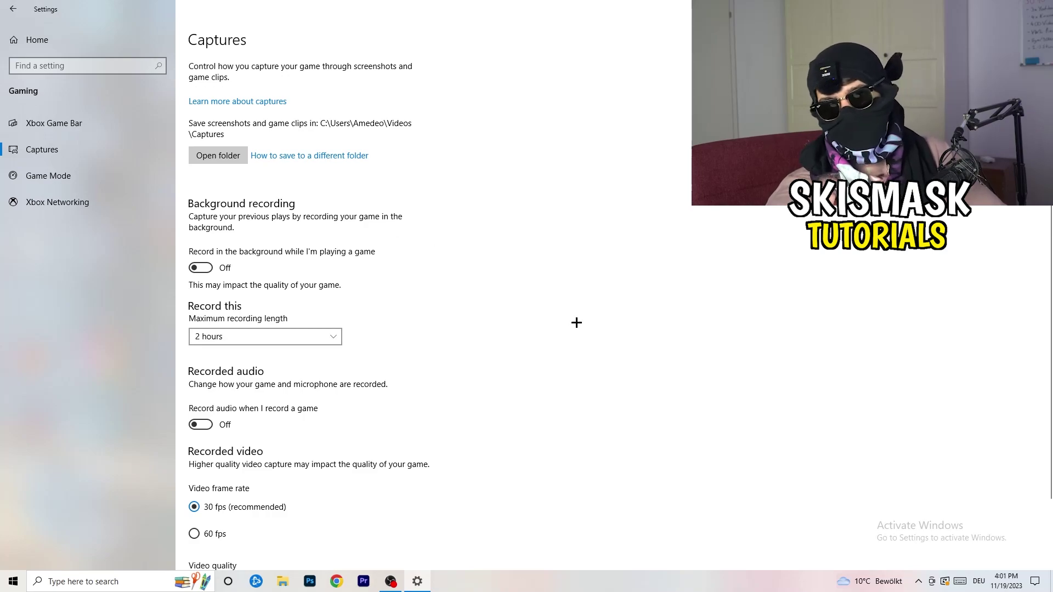
{"action": "left_click", "coordinate": [312, 333]}
{"action": "left_click", "coordinate": [673, 274]}
{"action": "scroll", "coordinate": [301, 478], "scroll_direction": "down", "scroll_amount": 2}
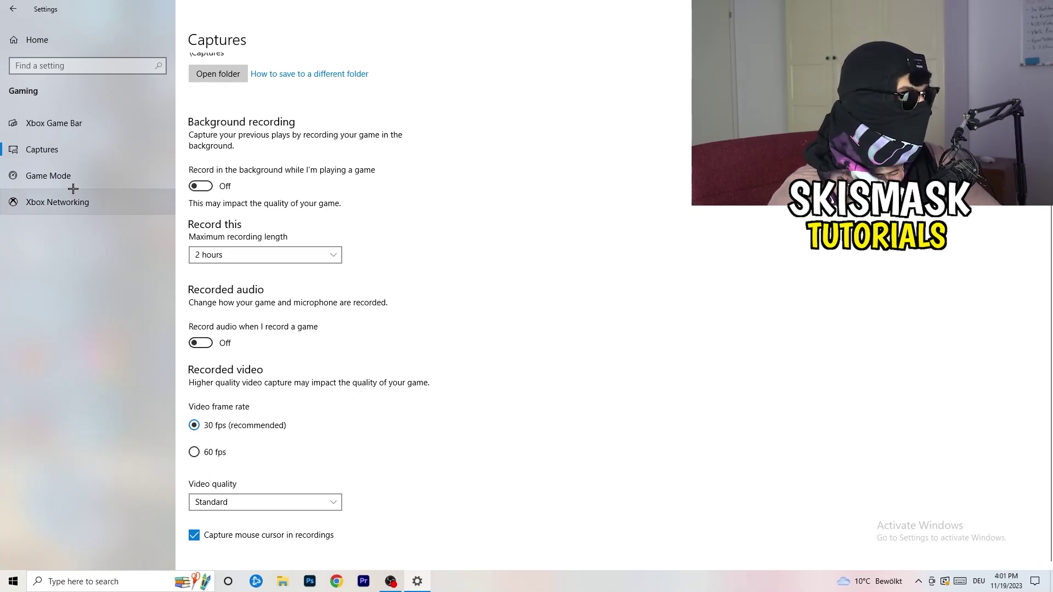
{"action": "left_click", "coordinate": [78, 173]}
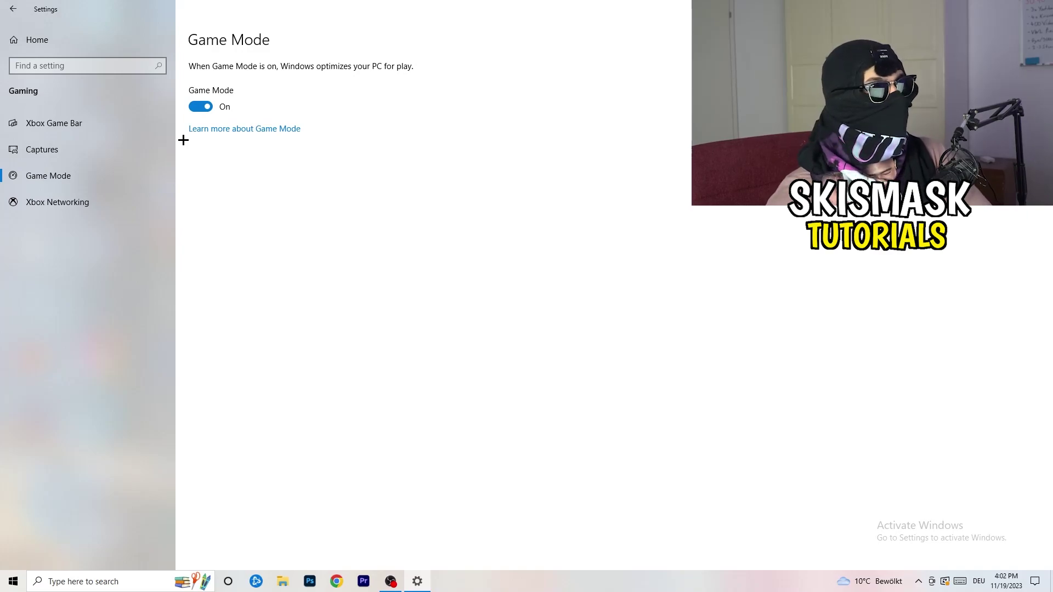
{"action": "left_click", "coordinate": [1039, 6]}
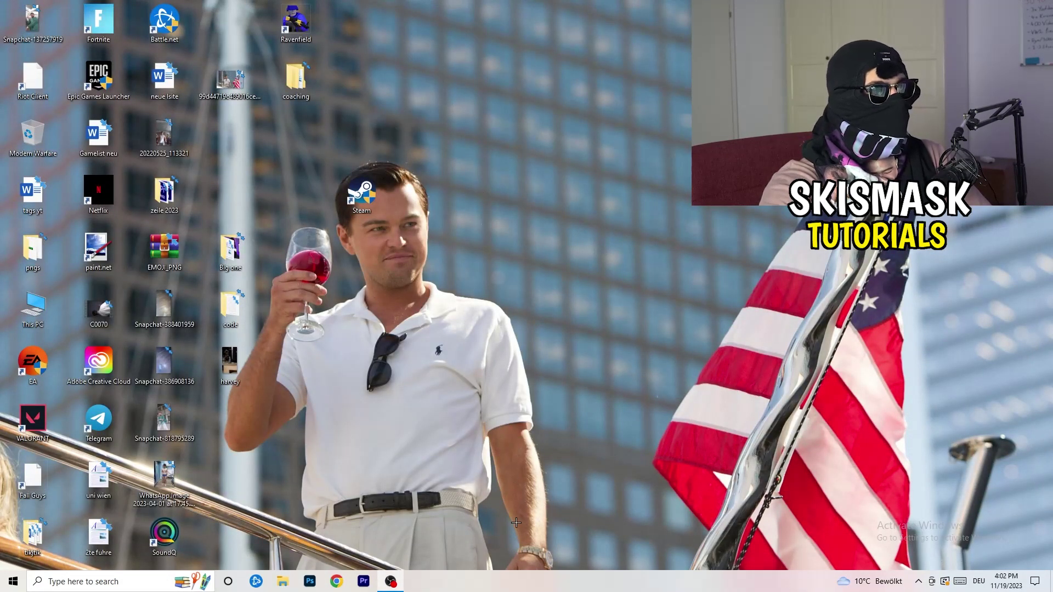
Open Task Manager and sort the running processes by GPU usage
{"action": "left_click_drag", "start_coordinate": [511, 577], "coordinate": [369, 513]}
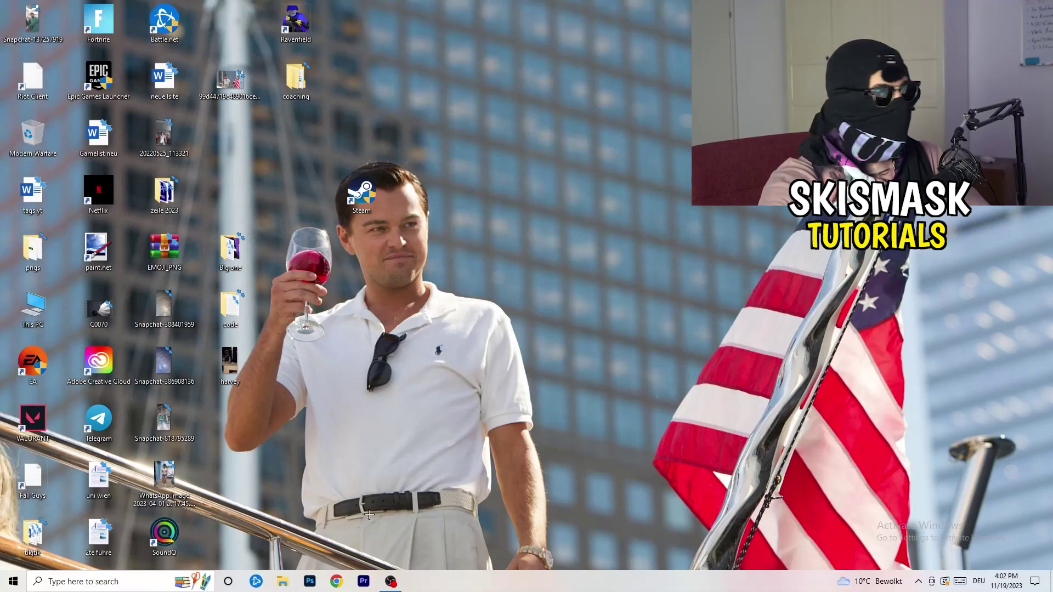
{"action": "right_click", "coordinate": [507, 579]}
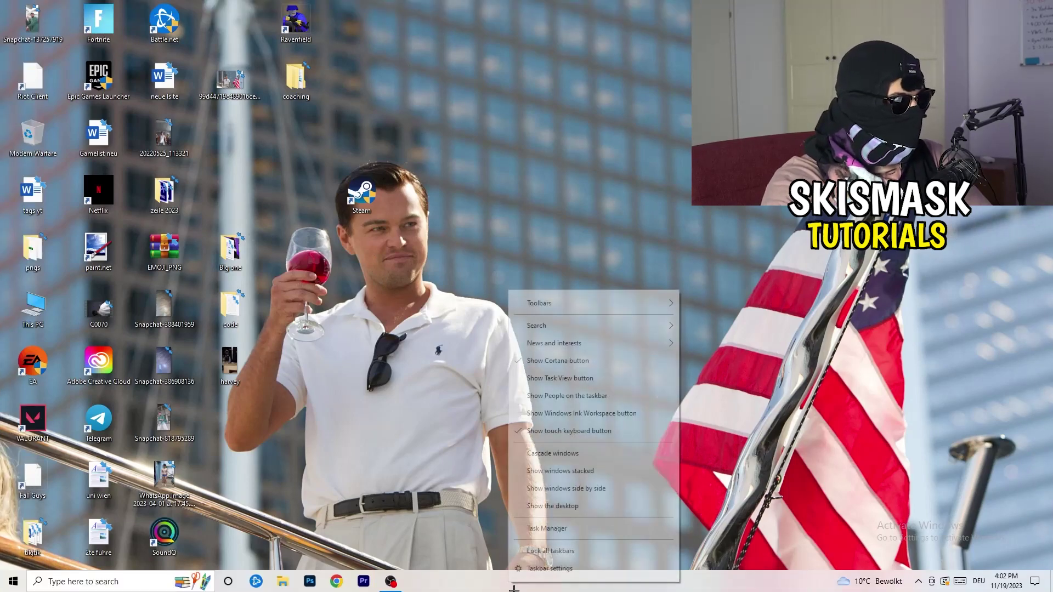
{"action": "left_click", "coordinate": [565, 529]}
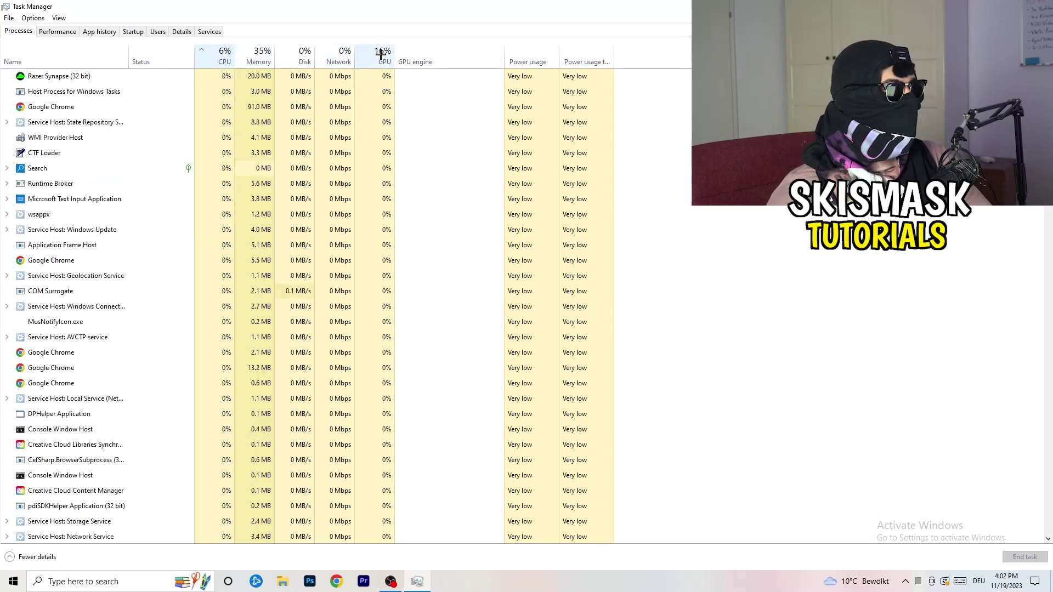
{"action": "left_click", "coordinate": [382, 52]}
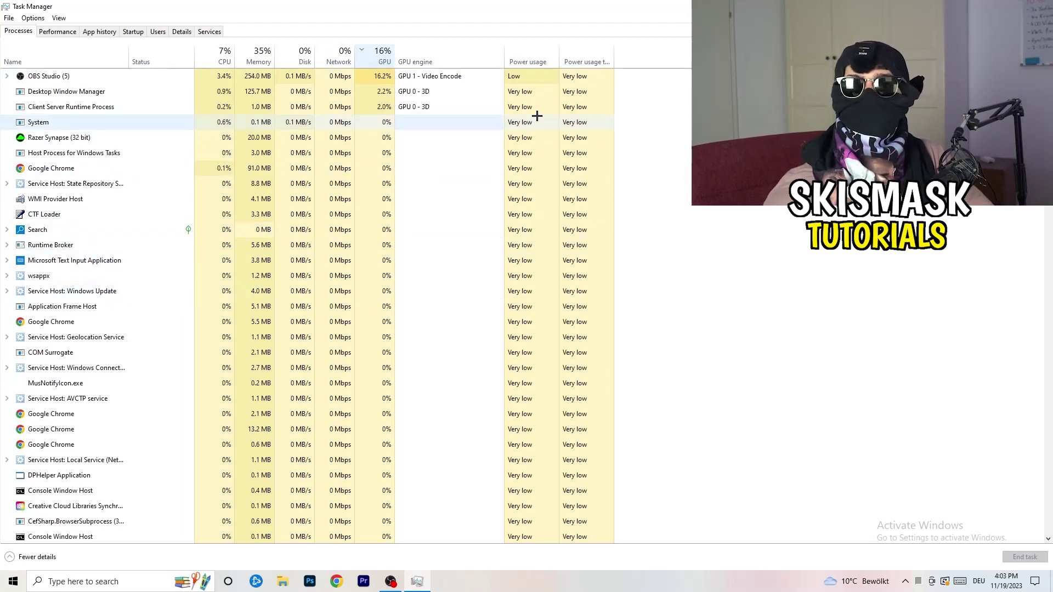
Check the end-task option for OBS Studio without using it, and sort the processes by CPU usage
{"action": "right_click", "coordinate": [382, 79]}
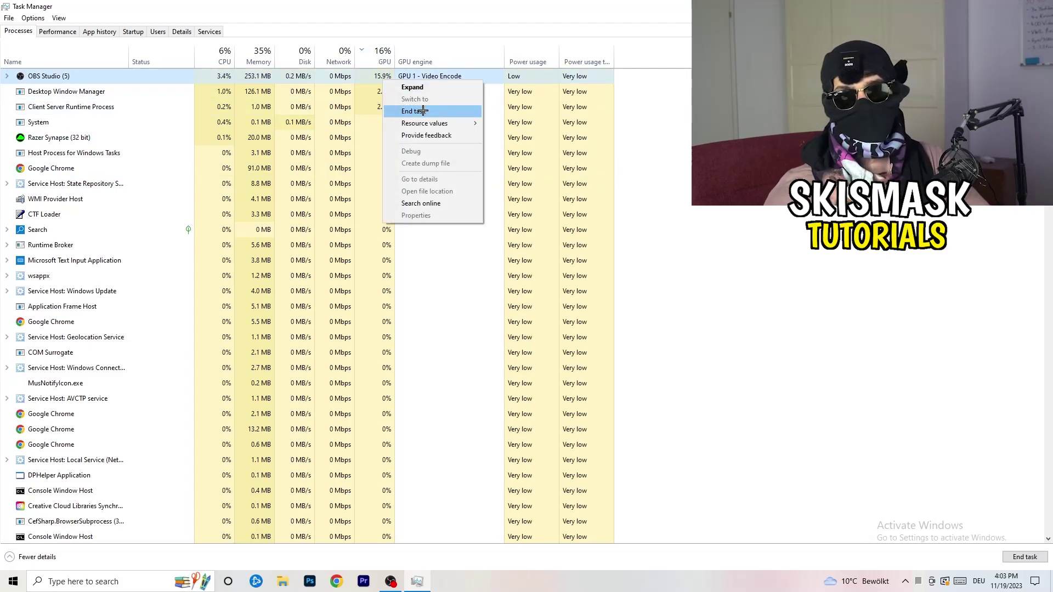
{"action": "left_click", "coordinate": [686, 132]}
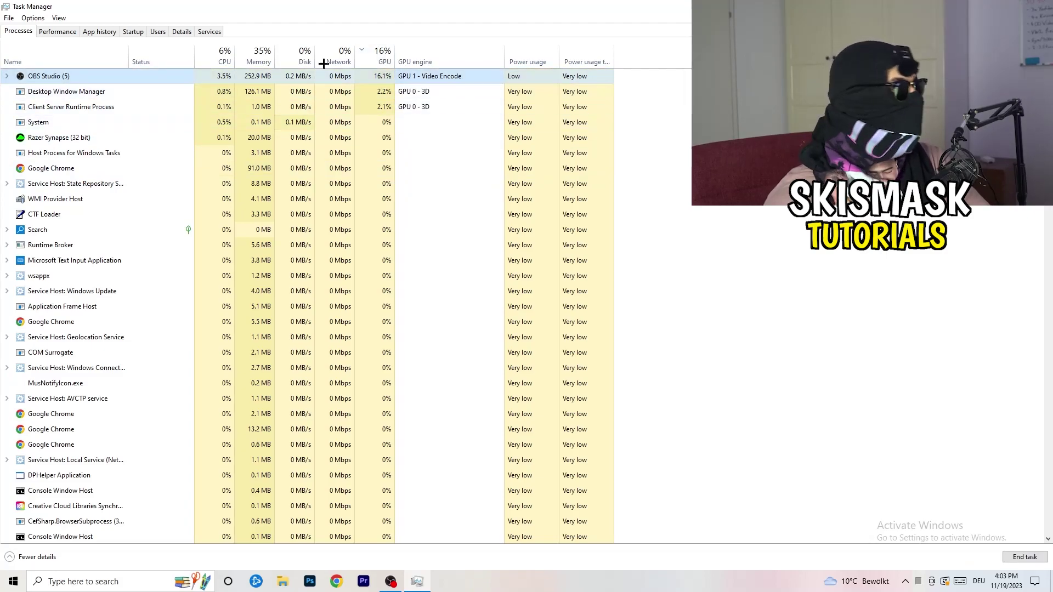
{"action": "left_click", "coordinate": [222, 55]}
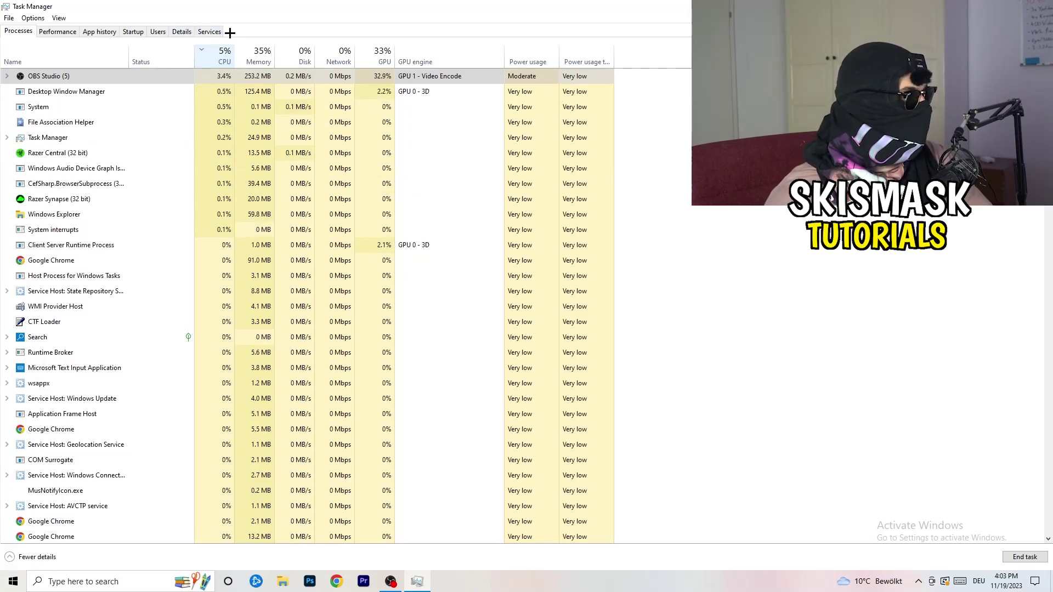
Show the priority options for a Creative Cloud UI Helper process in the detailed process list
{"action": "left_click", "coordinate": [180, 30]}
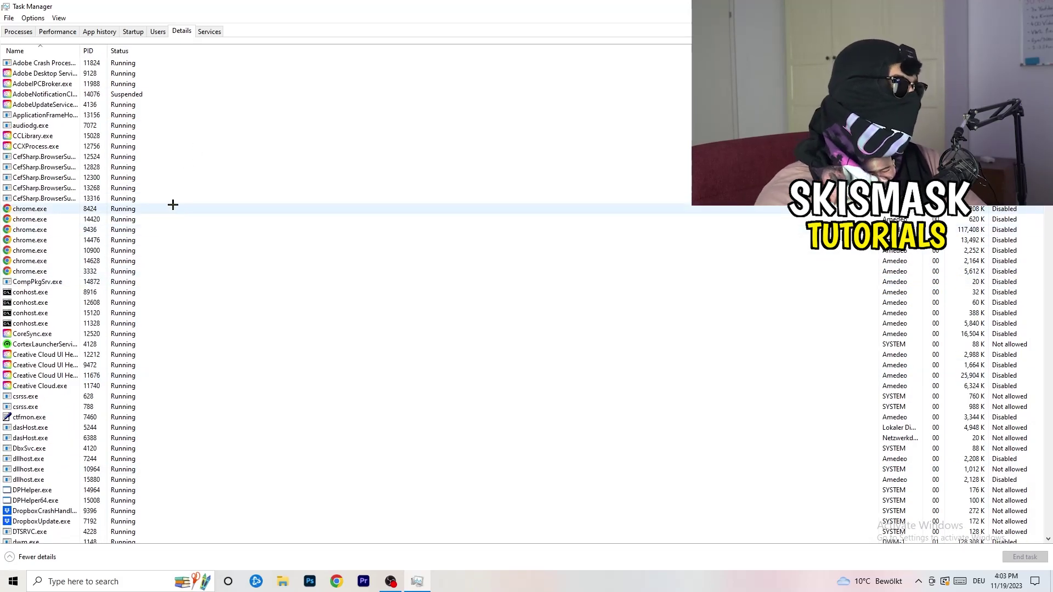
{"action": "scroll", "coordinate": [62, 301], "scroll_direction": "down", "scroll_amount": 3}
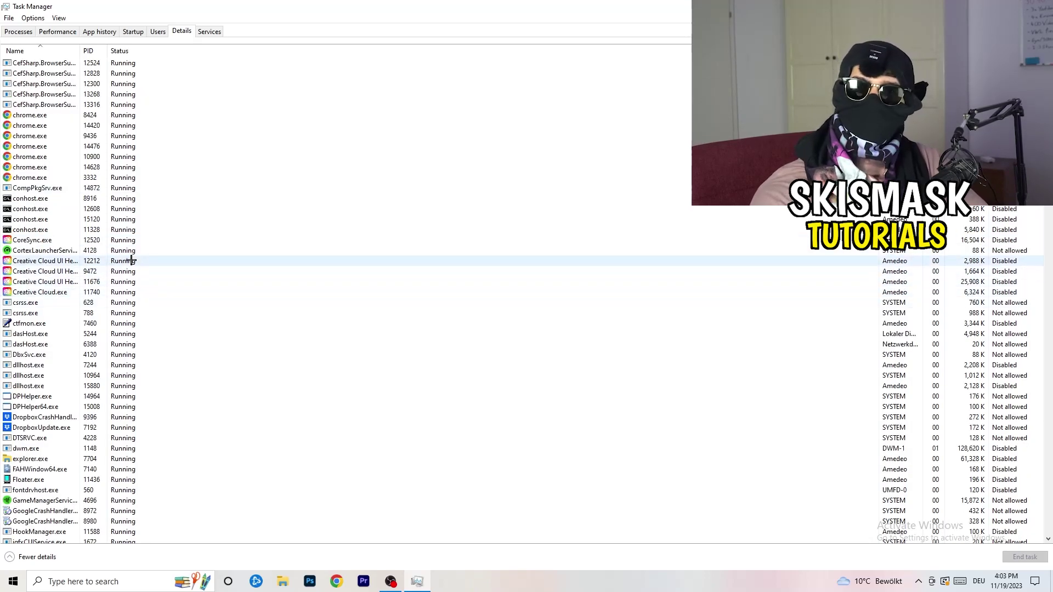
{"action": "right_click", "coordinate": [44, 282]}
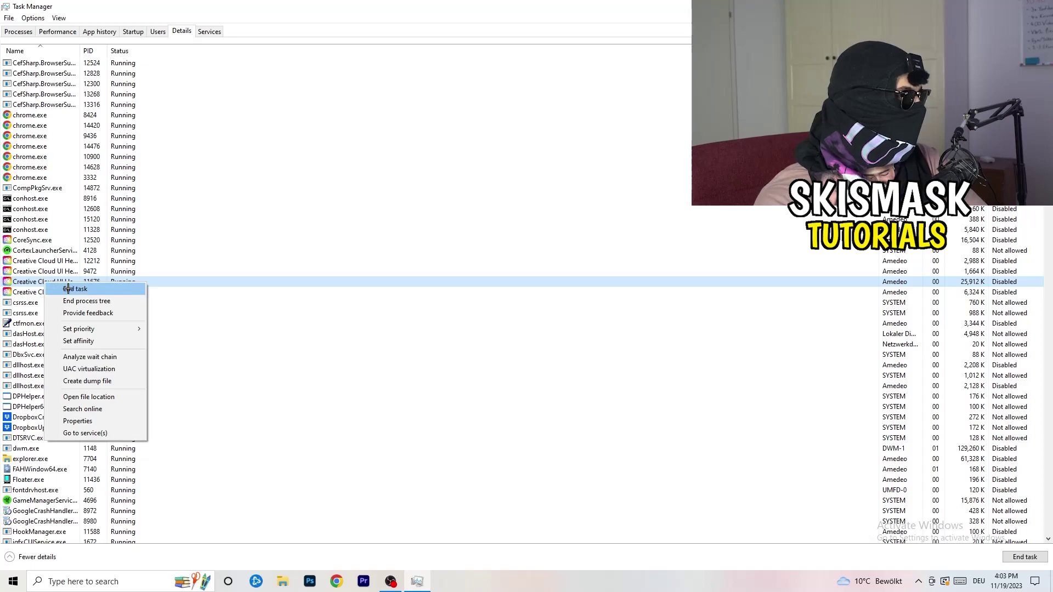
{"action": "mouse_move", "coordinate": [88, 329]}
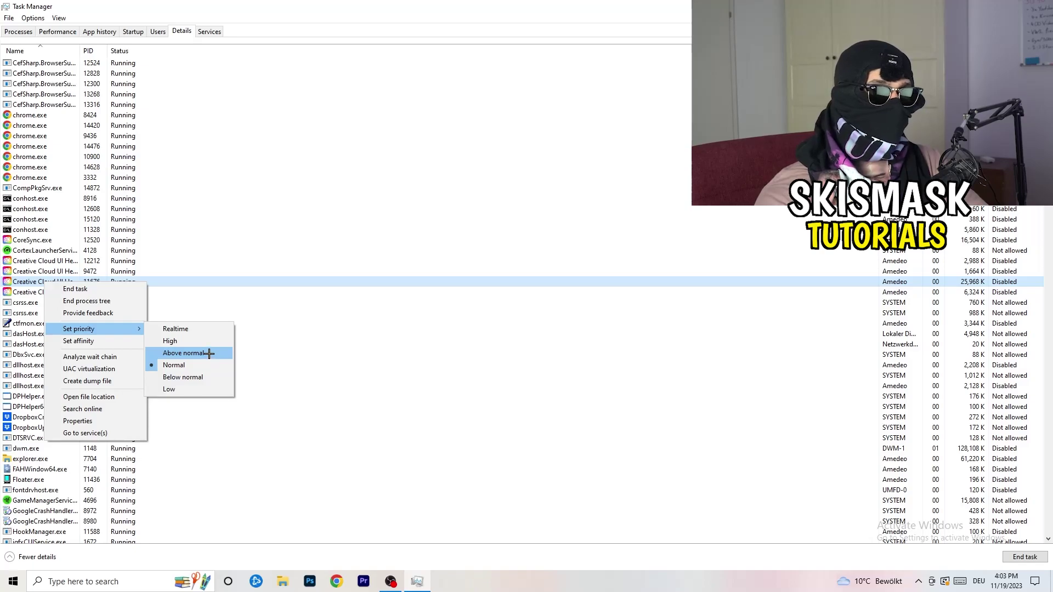
Review the startup programs and the disable option for DT_Startup without applying it, and close Task Manager
{"action": "left_click", "coordinate": [134, 32]}
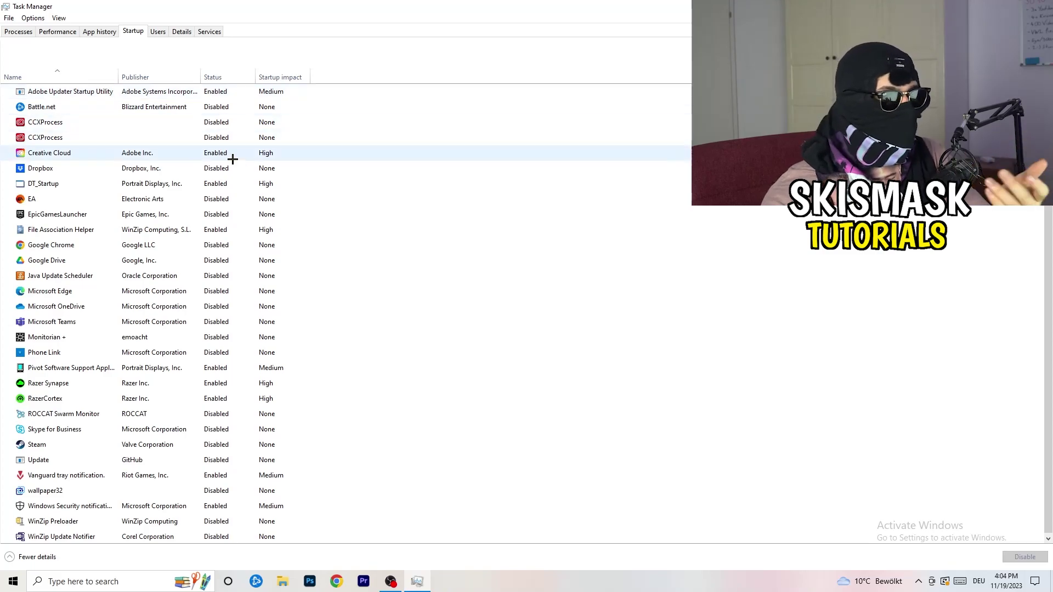
{"action": "right_click", "coordinate": [240, 181]}
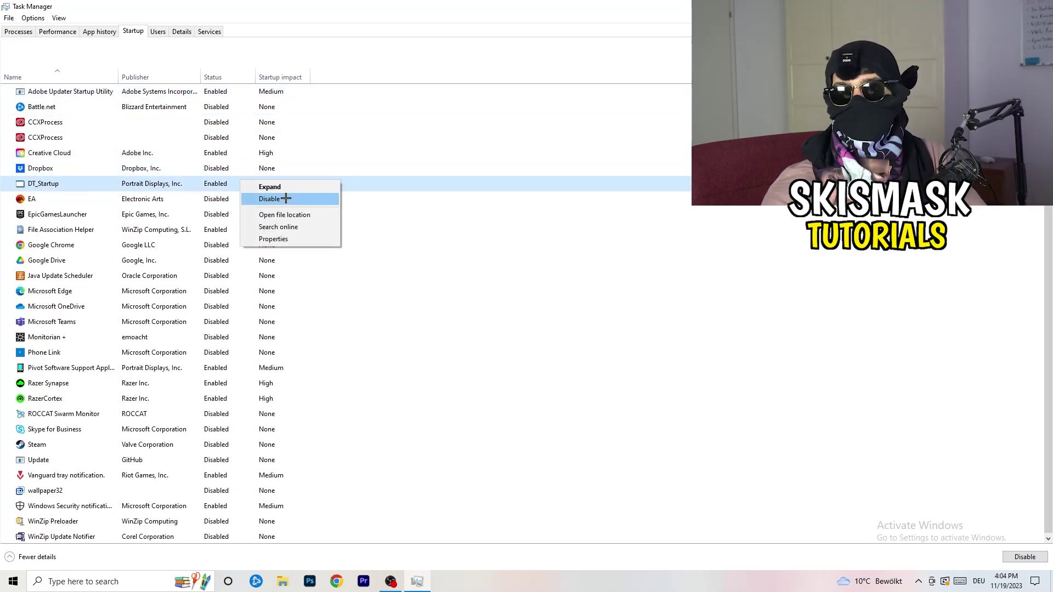
{"action": "key", "text": "Escape"}
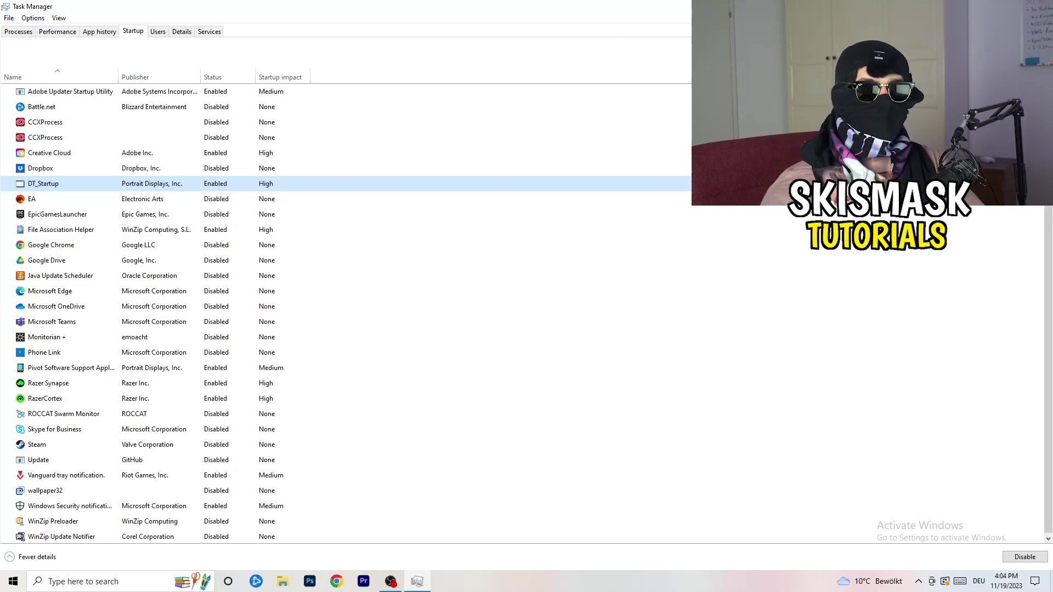
{"action": "key", "text": "alt+F4"}
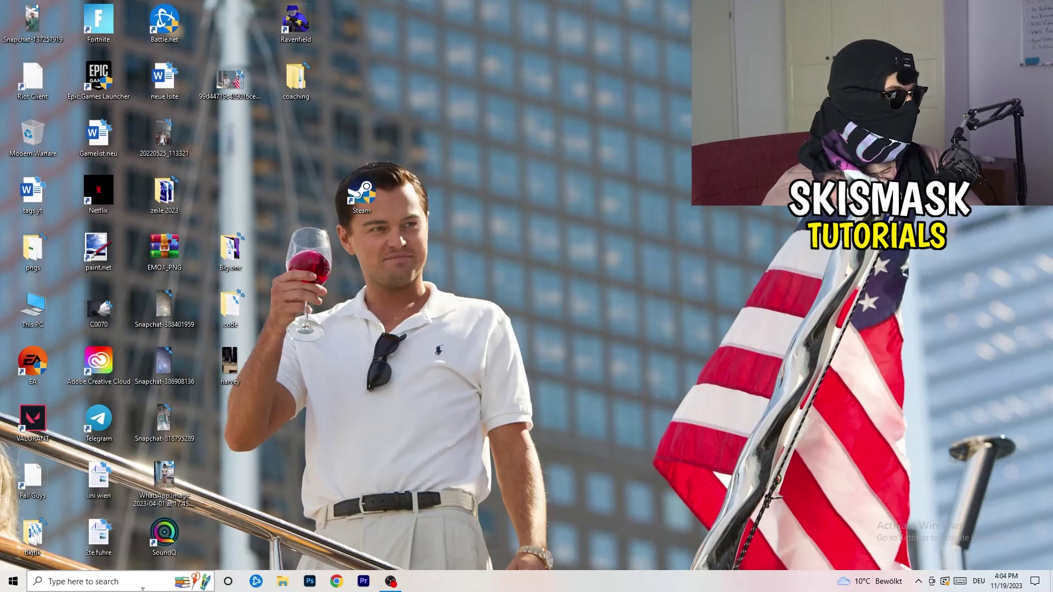
Open the system display settings and review the available scaling sizes for text and apps
{"action": "left_click", "coordinate": [9, 583]}
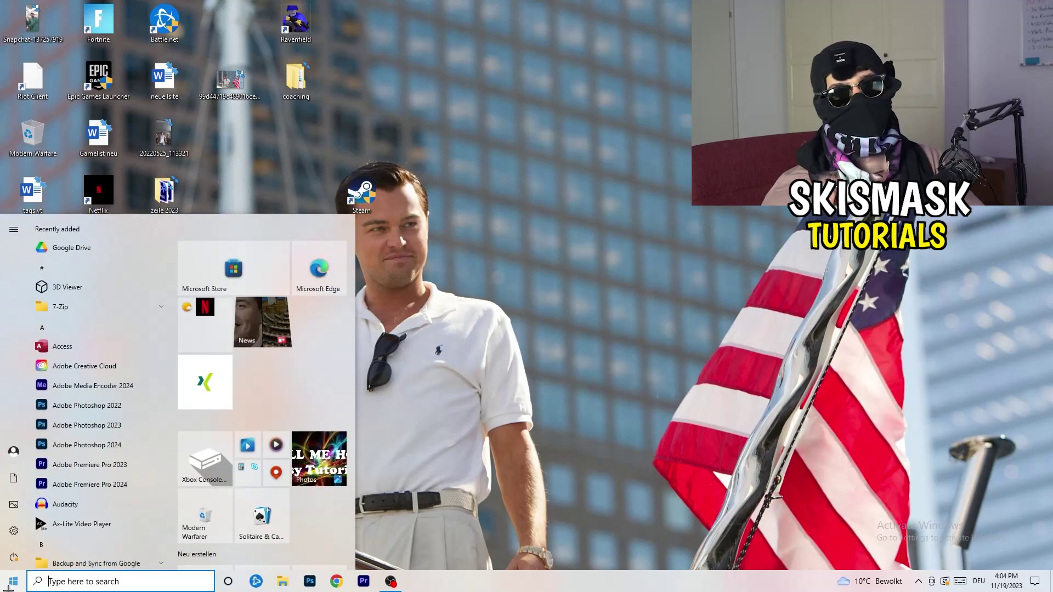
{"action": "left_click", "coordinate": [11, 538]}
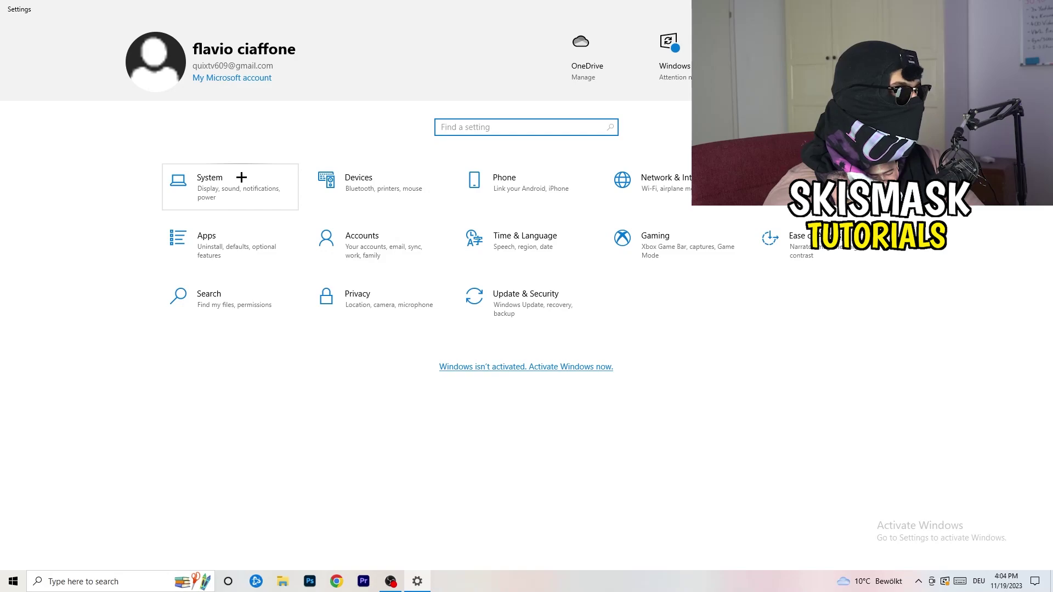
{"action": "left_click", "coordinate": [248, 177]}
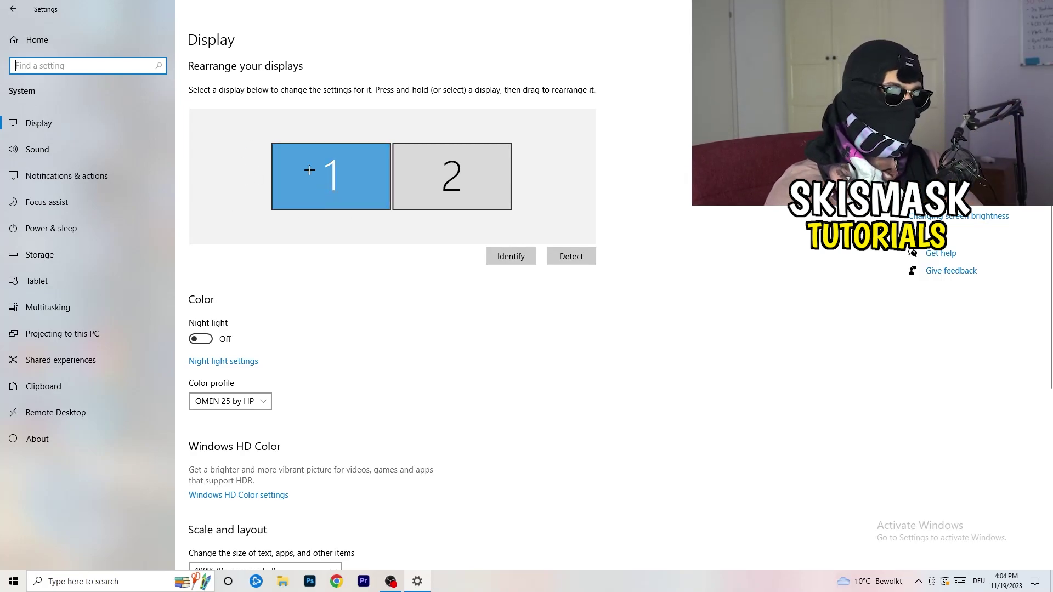
{"action": "scroll", "coordinate": [383, 200], "scroll_direction": "down", "scroll_amount": 5}
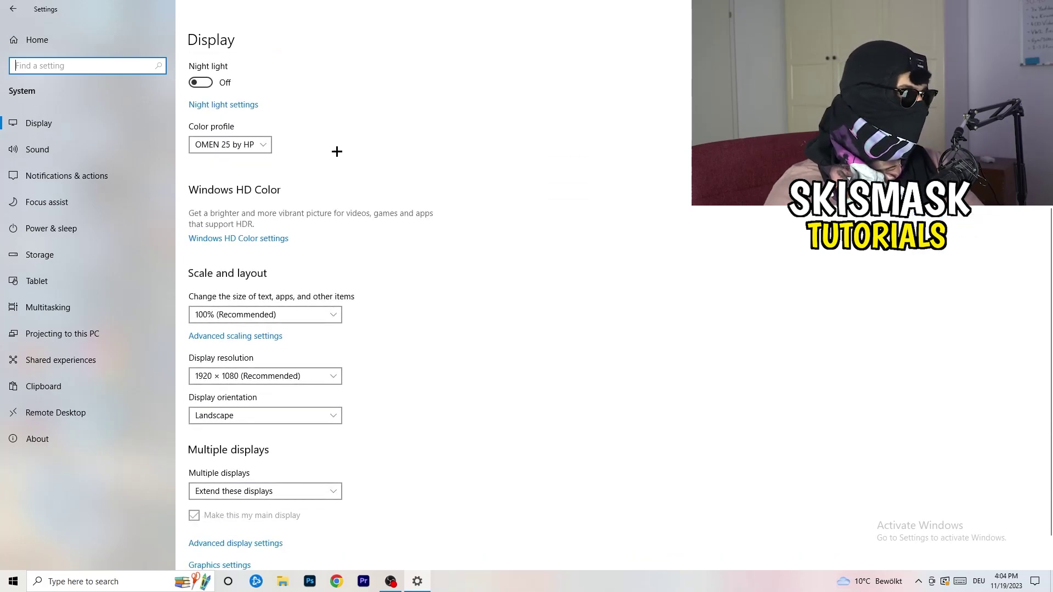
{"action": "left_click", "coordinate": [303, 315]}
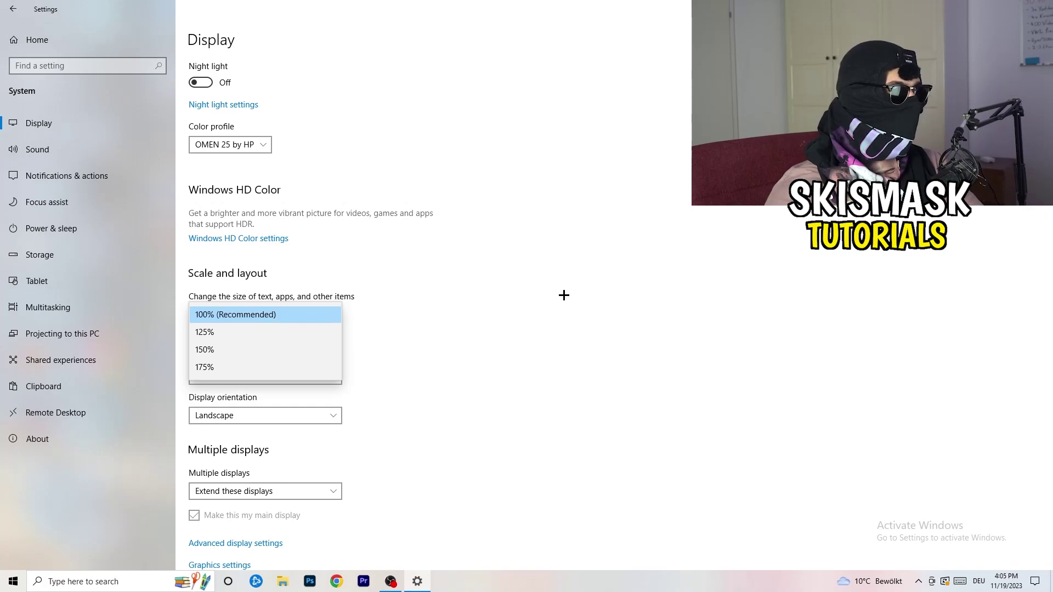
{"action": "left_click", "coordinate": [563, 295]}
{"action": "scroll", "coordinate": [448, 302], "scroll_direction": "down", "scroll_amount": 1}
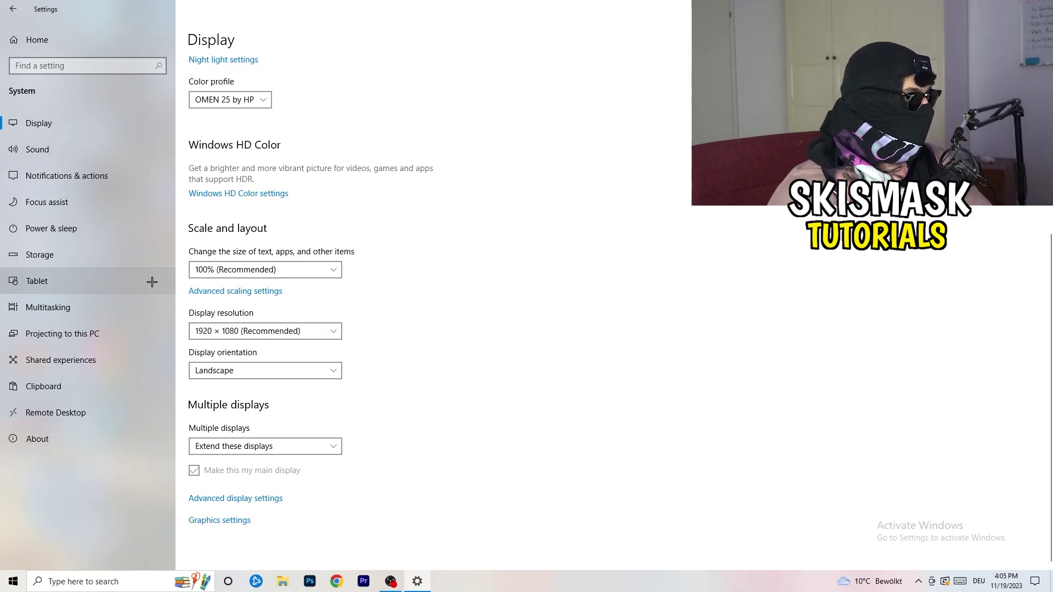
Review the power plans in Power Options, including the additional plans, and close the window
{"action": "left_click", "coordinate": [83, 230]}
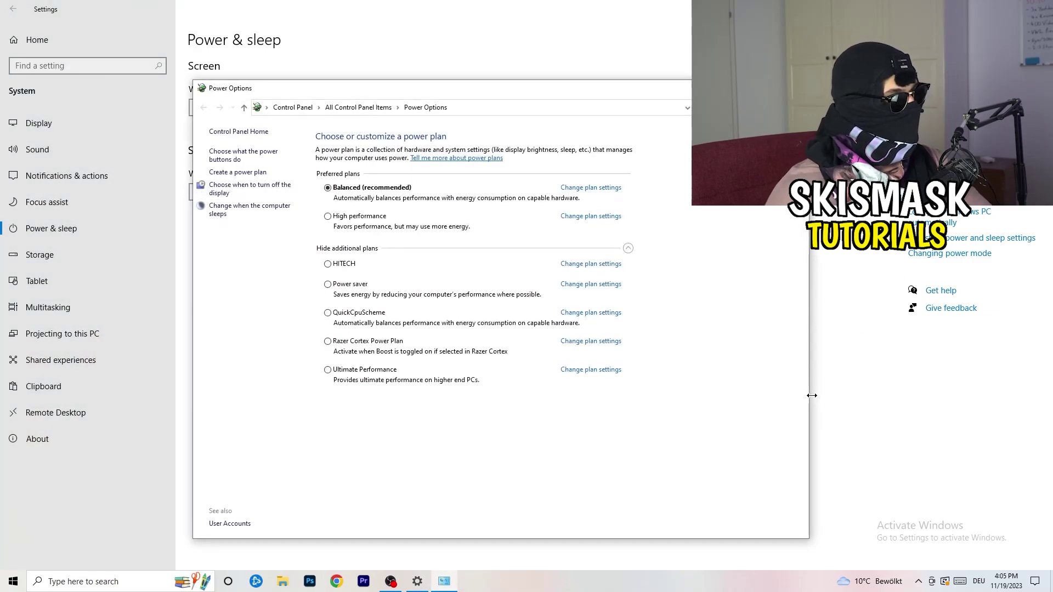
{"action": "left_click", "coordinate": [628, 248]}
{"action": "left_click", "coordinate": [628, 248]}
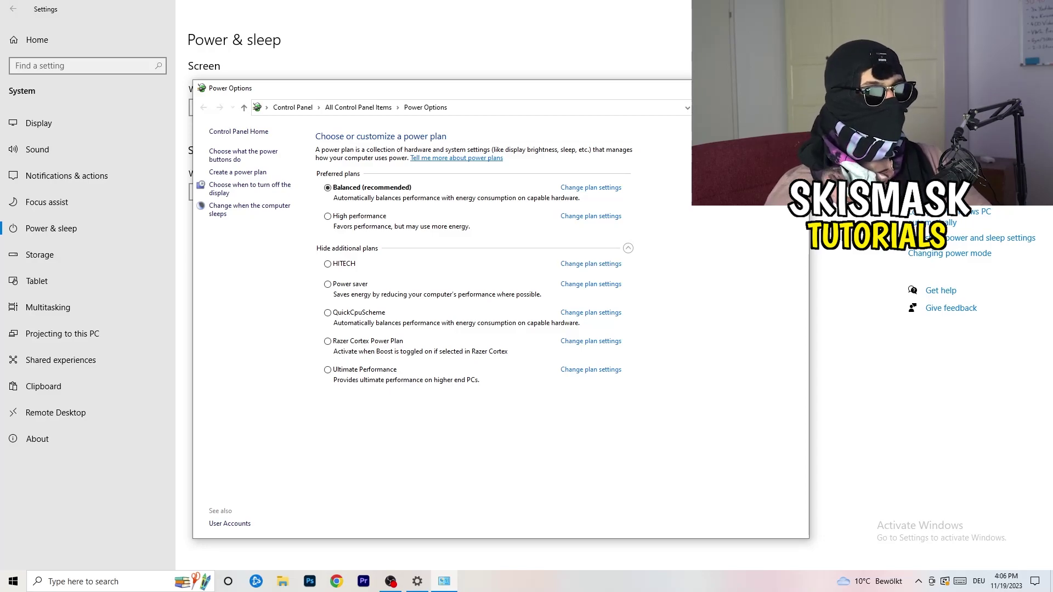
{"action": "left_click", "coordinate": [797, 88]}
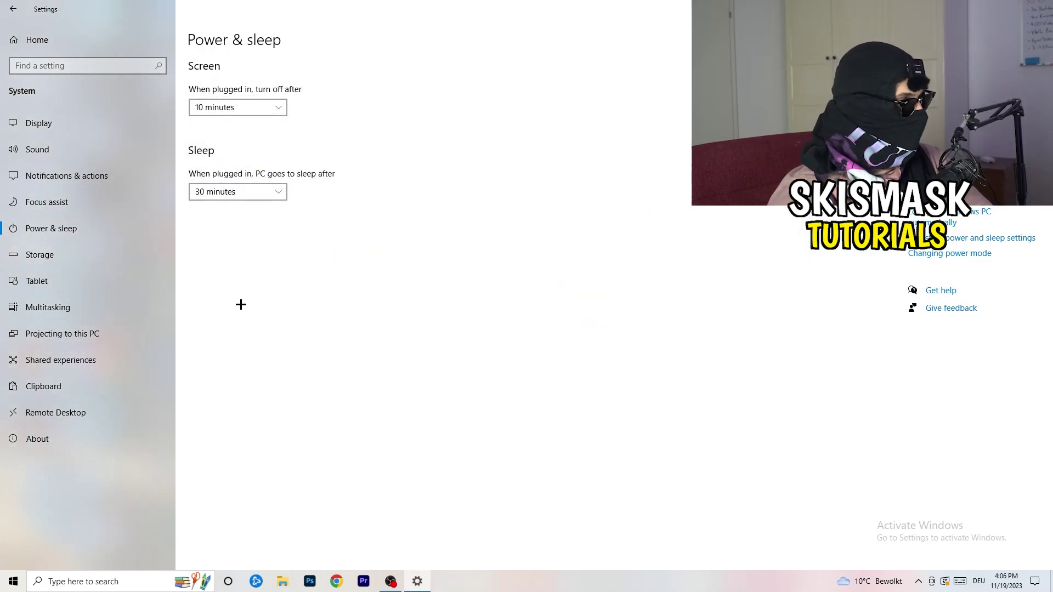
Configure Storage Sense to delete temporary files that apps aren't using
{"action": "left_click", "coordinate": [72, 262]}
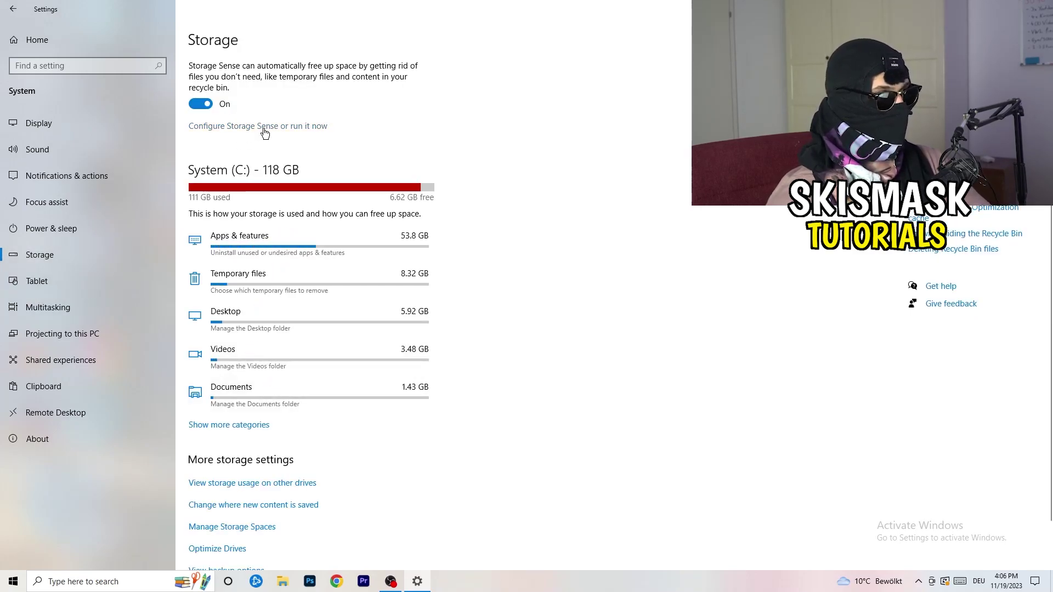
{"action": "left_click", "coordinate": [264, 127]}
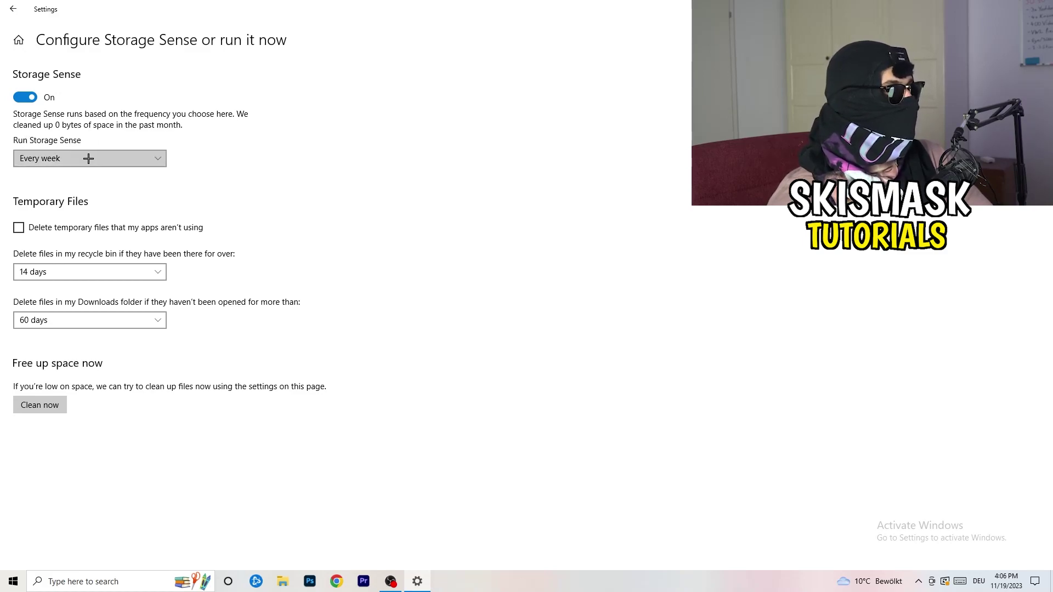
{"action": "left_click", "coordinate": [63, 229]}
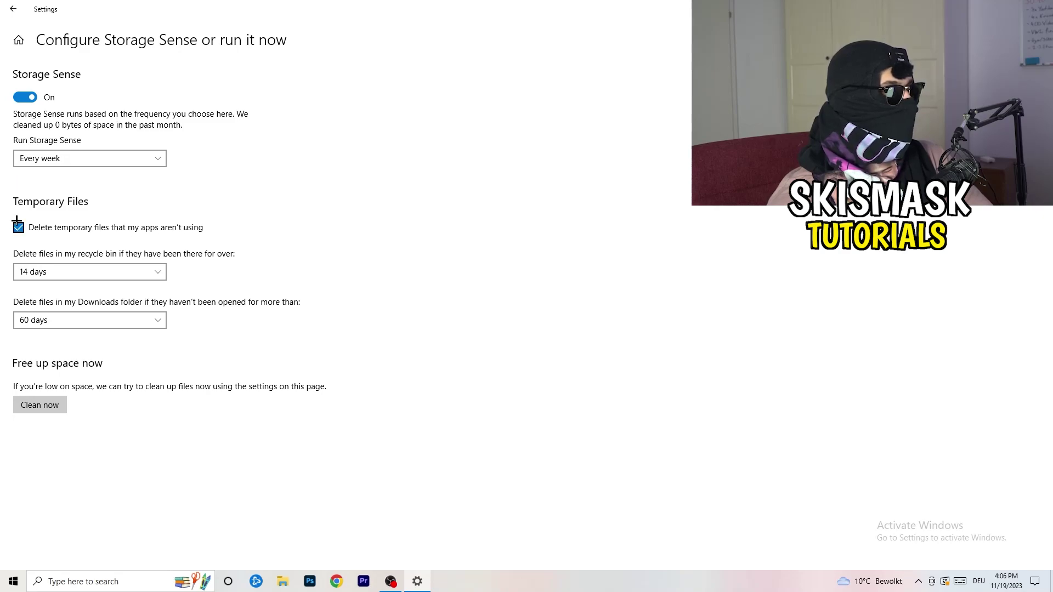
Check the Storage Sense deletion intervals for the recycle bin and the Downloads folder
{"action": "left_click", "coordinate": [84, 272]}
{"action": "left_click", "coordinate": [313, 255]}
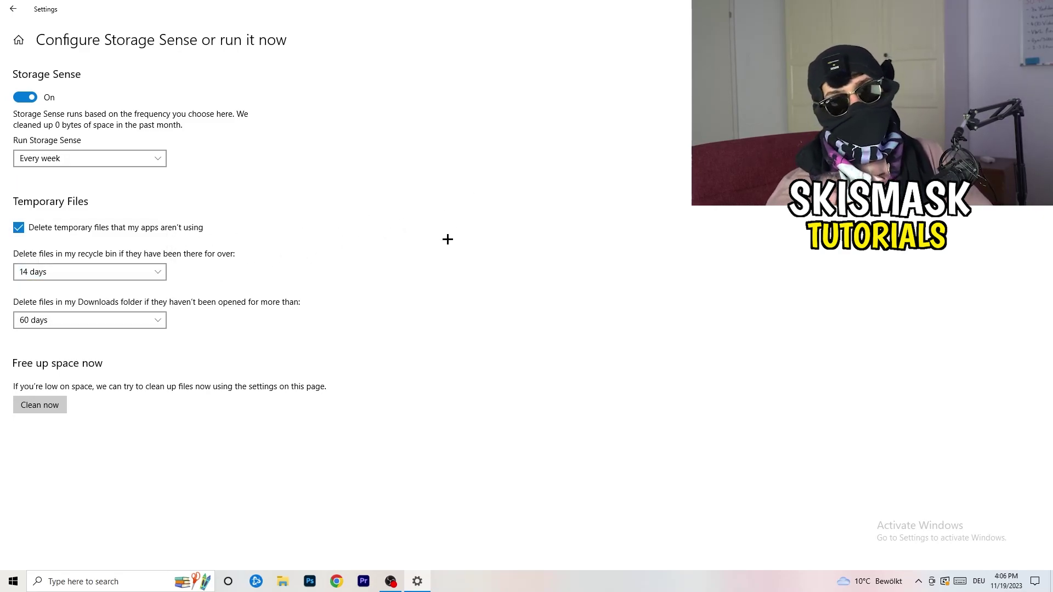
{"action": "left_click", "coordinate": [96, 321]}
{"action": "left_click", "coordinate": [414, 249]}
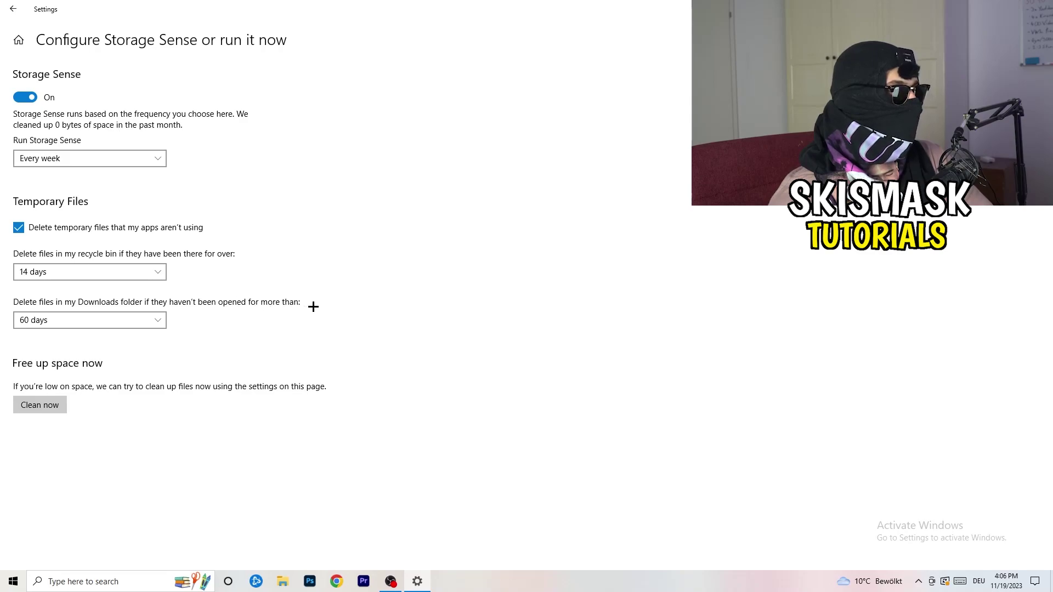
Check the Storage Sense deletion interval for the Downloads folder, and leave the storage settings to open Update & Security
{"action": "left_click", "coordinate": [104, 329]}
{"action": "left_click", "coordinate": [515, 268]}
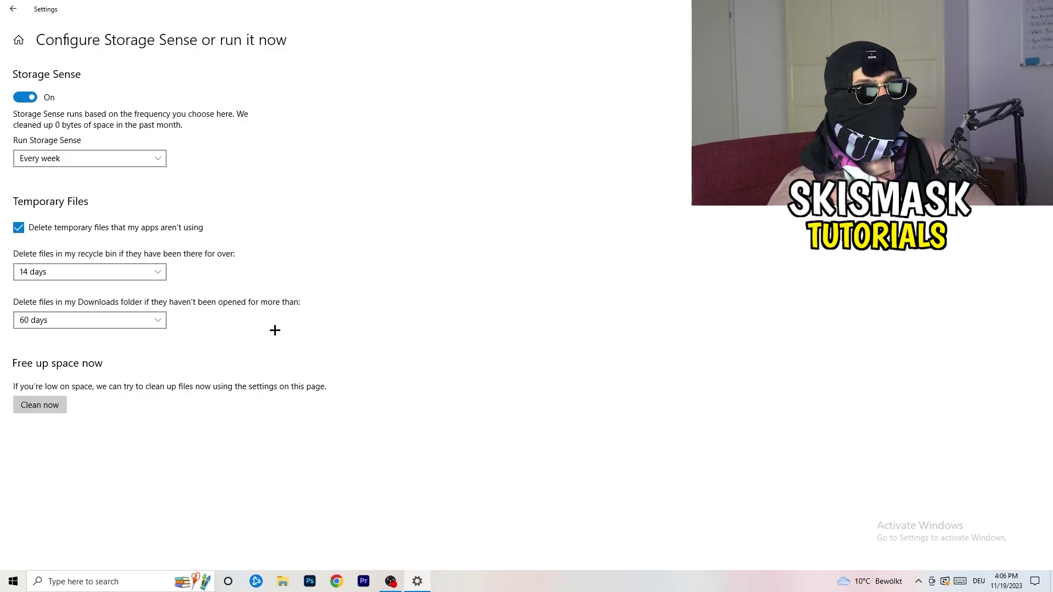
{"action": "left_click", "coordinate": [13, 8]}
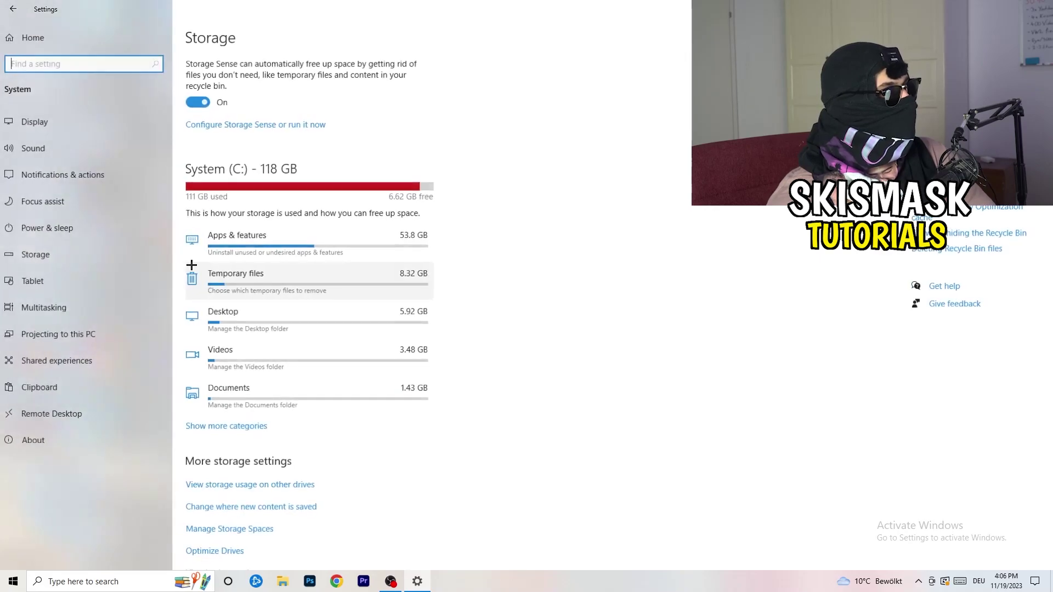
{"action": "key", "text": "alt+Left"}
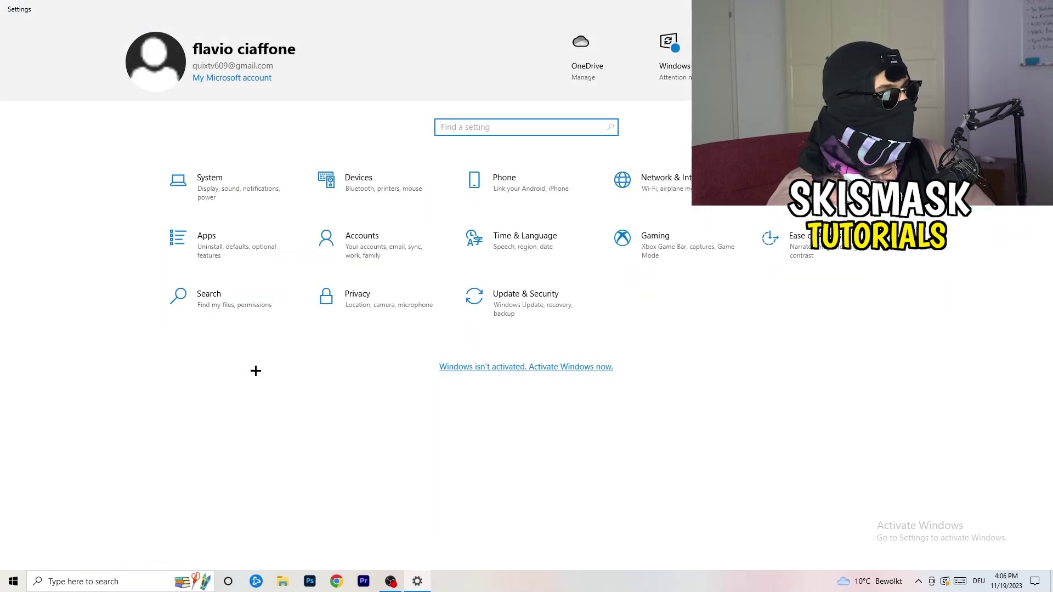
{"action": "left_click", "coordinate": [518, 309]}
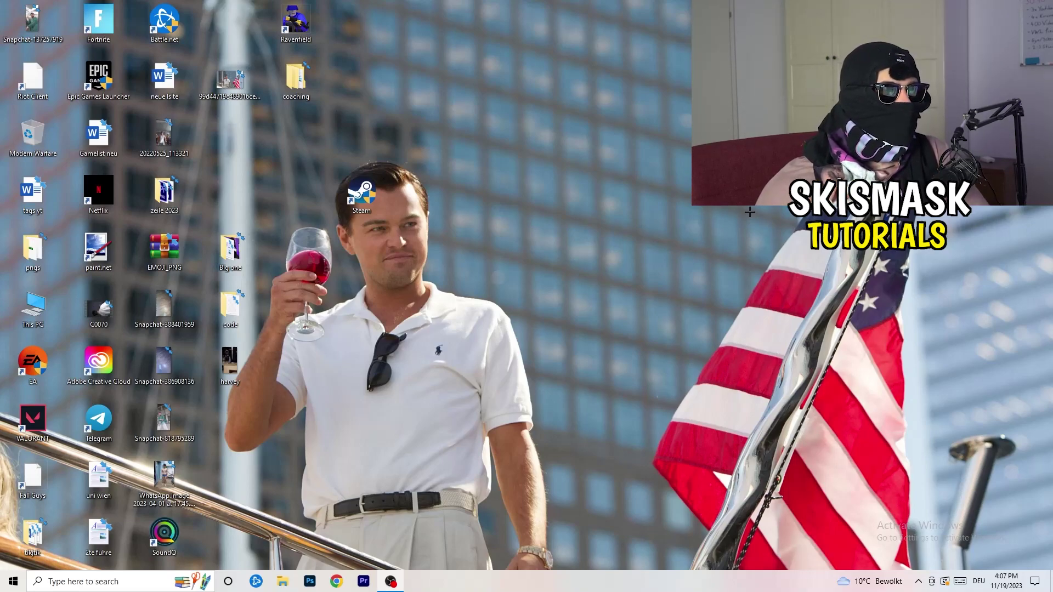
Switch to NVIDIA Control Panel to review the display resolution and the image settings with preview, and close it
{"action": "right_click", "coordinate": [638, 231]}
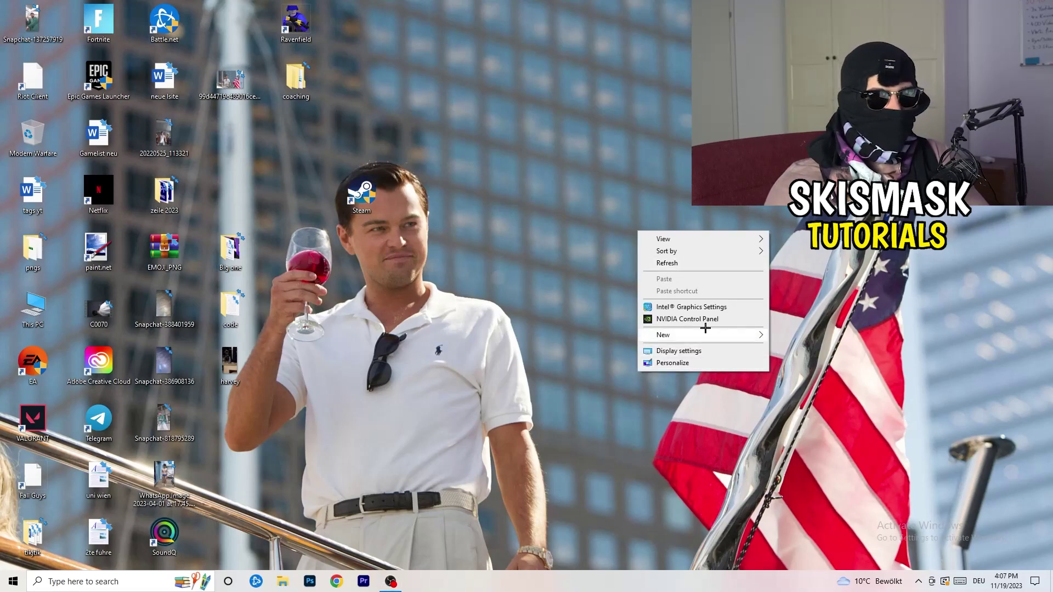
{"action": "left_click", "coordinate": [632, 430]}
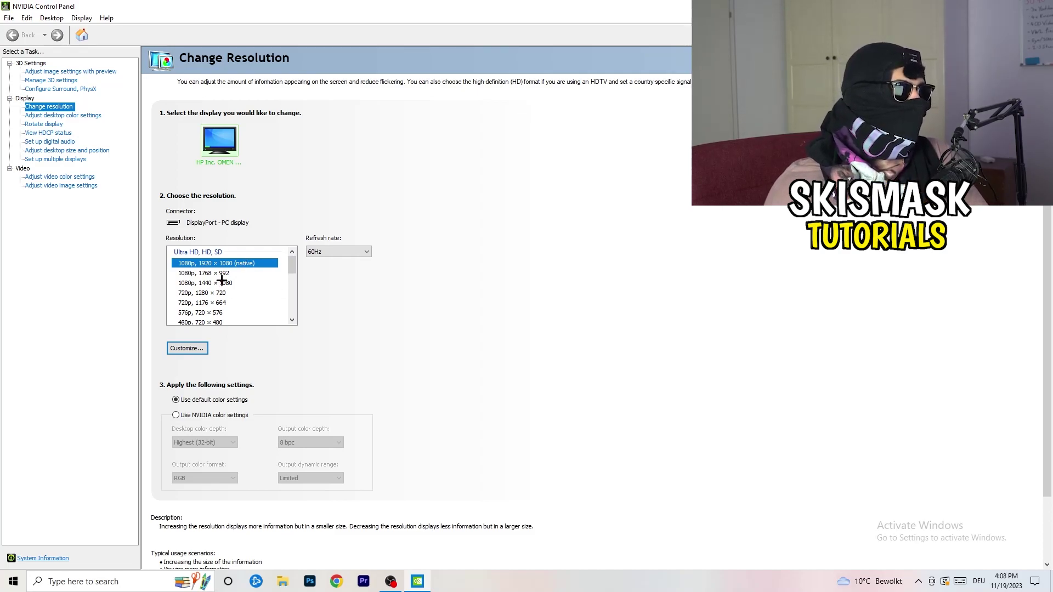
{"action": "left_click", "coordinate": [58, 72]}
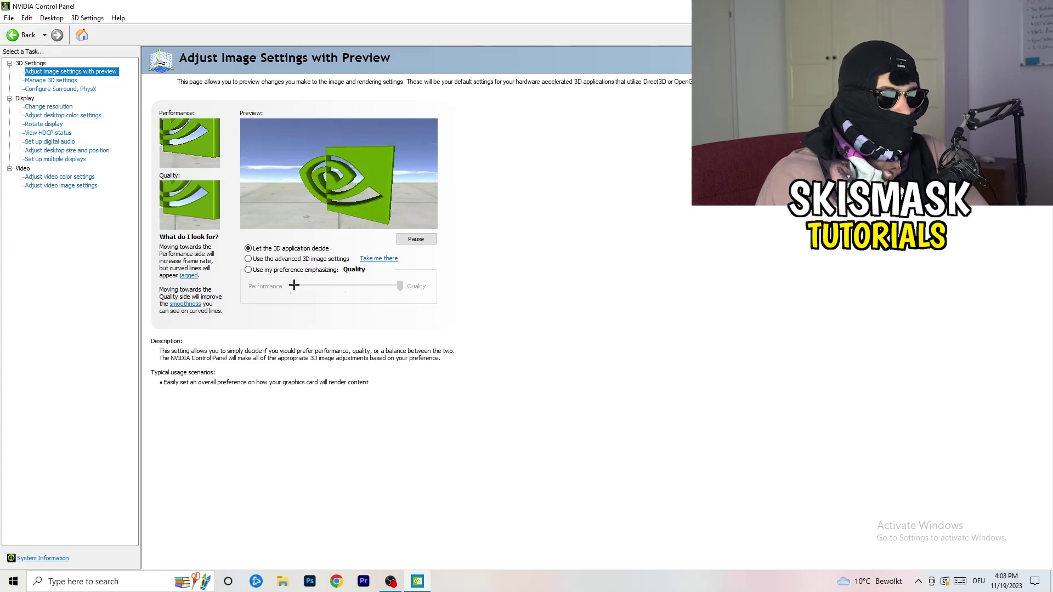
{"action": "key", "text": "alt+F4"}
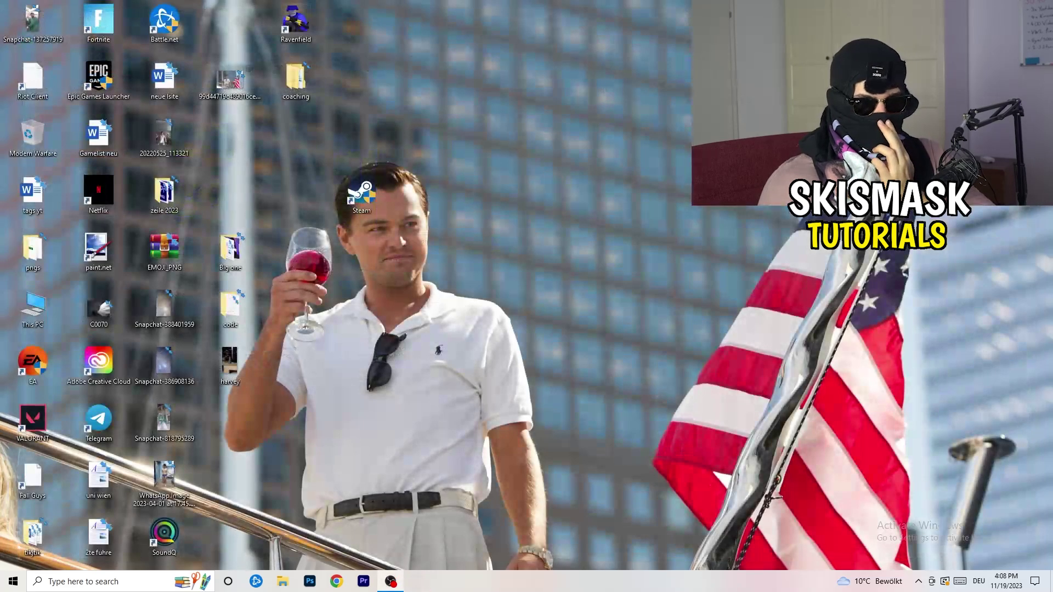